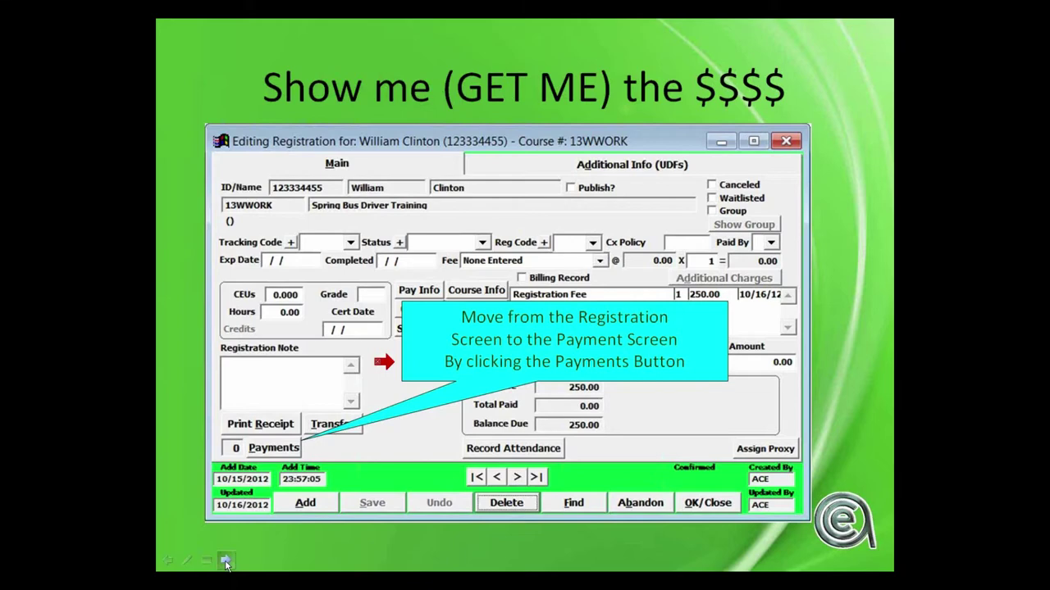
left_click(226, 563)
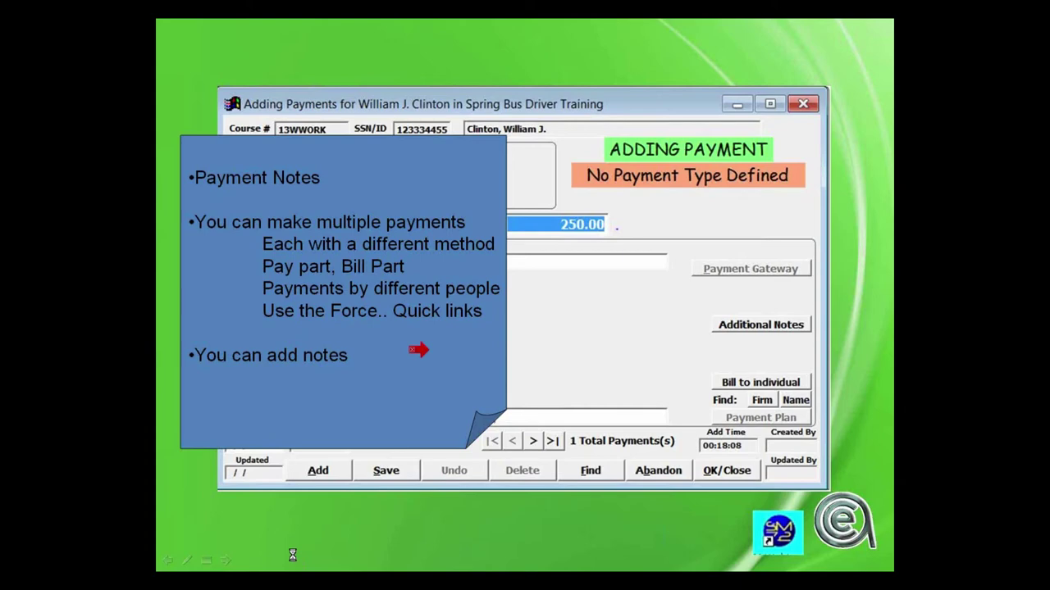
key("Right")
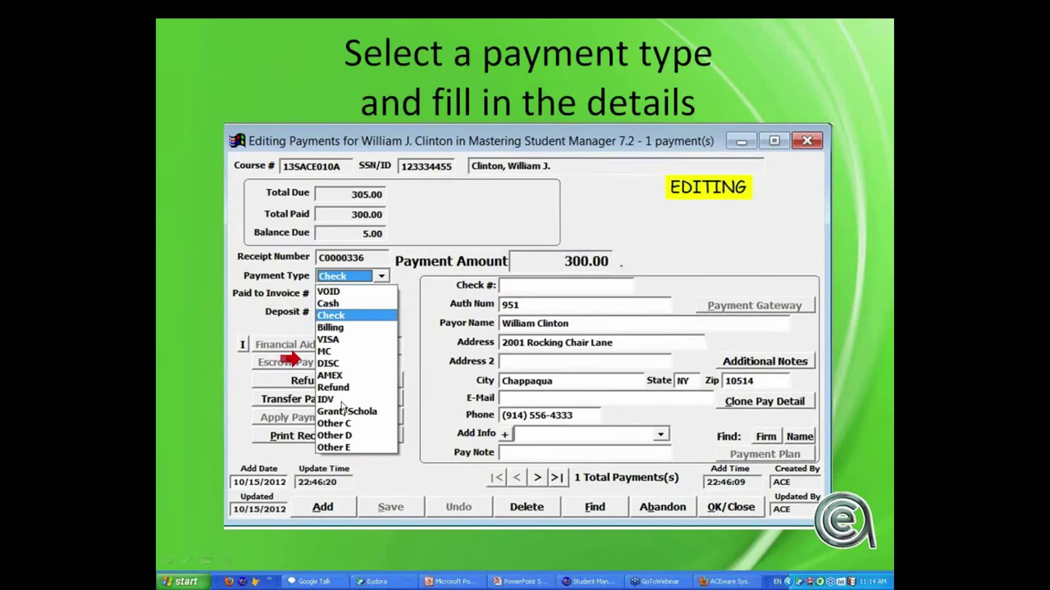
key("Right")
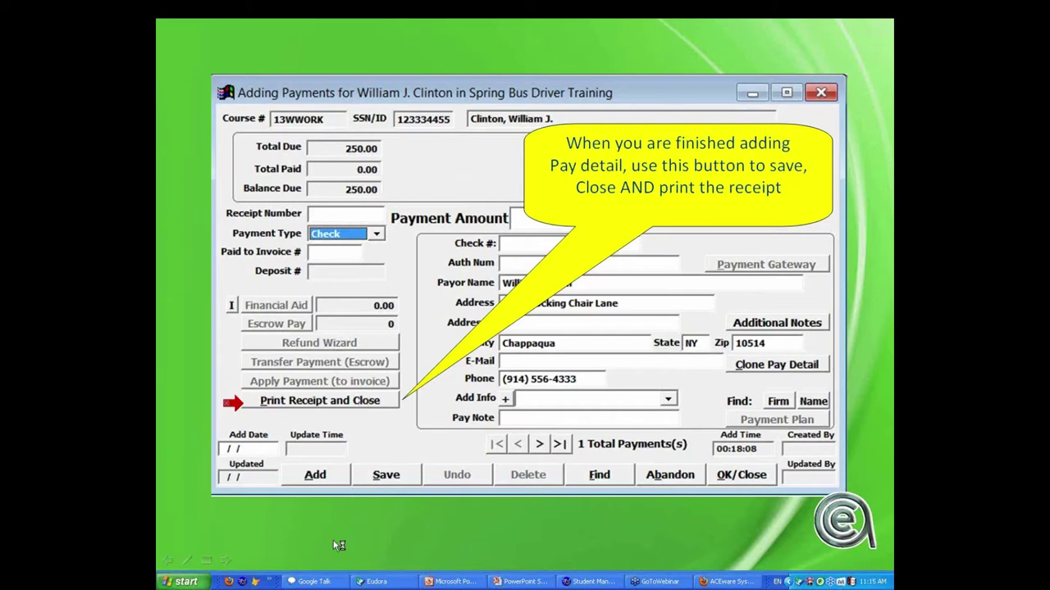
left_click(227, 562)
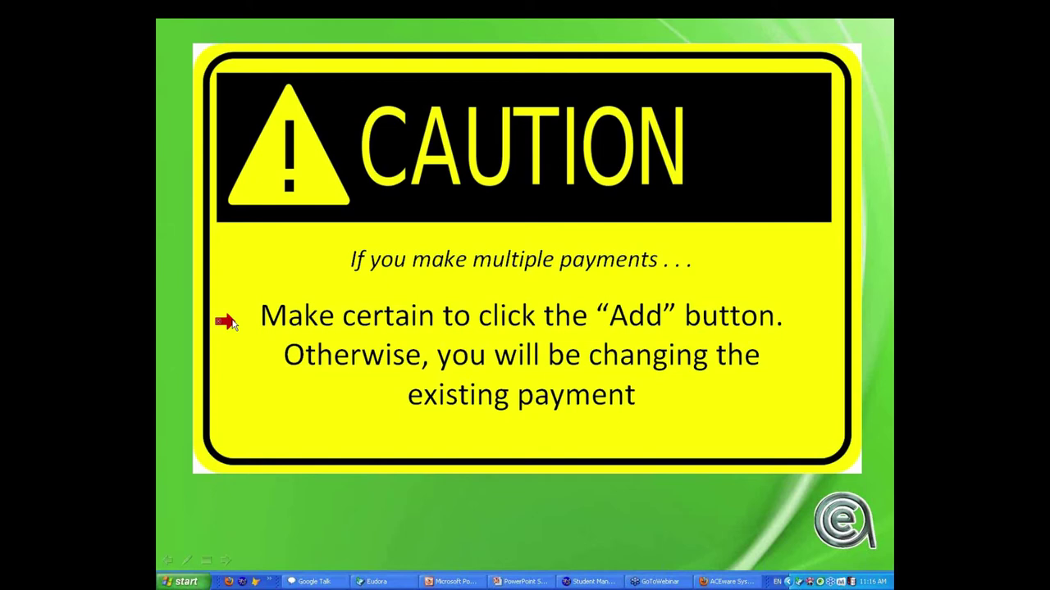
Switch to Student Manager, look up the registrant by last name, and open their existing registrations for editing.
left_click(606, 584)
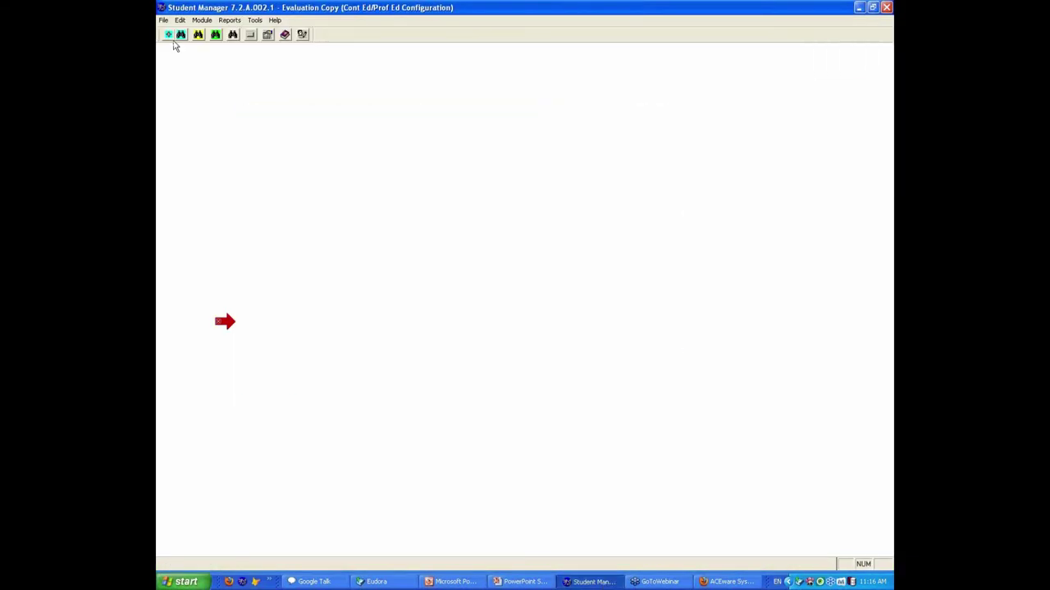
left_click(179, 34)
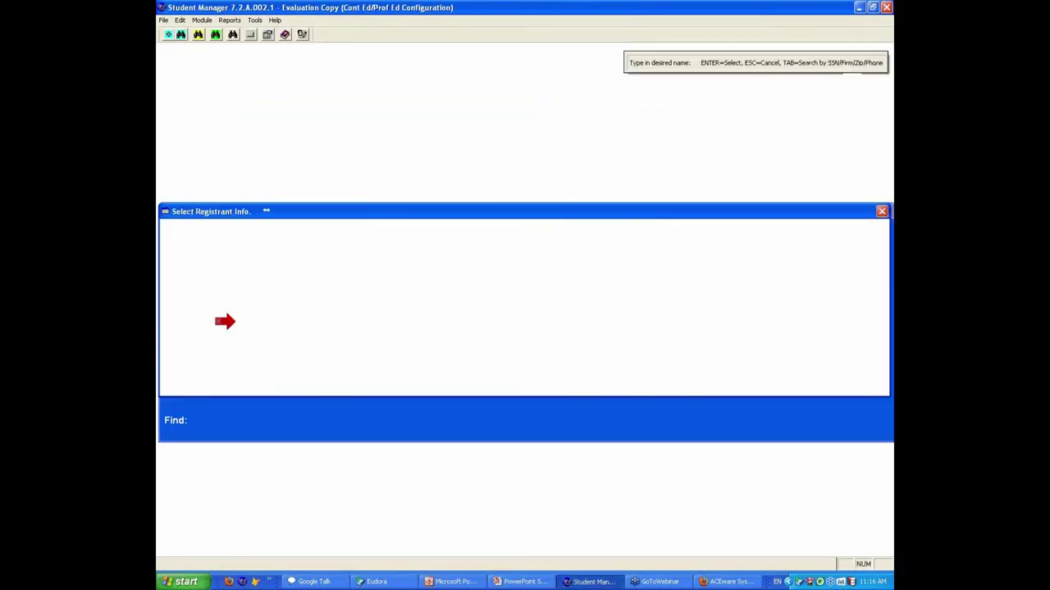
type("BLOW")
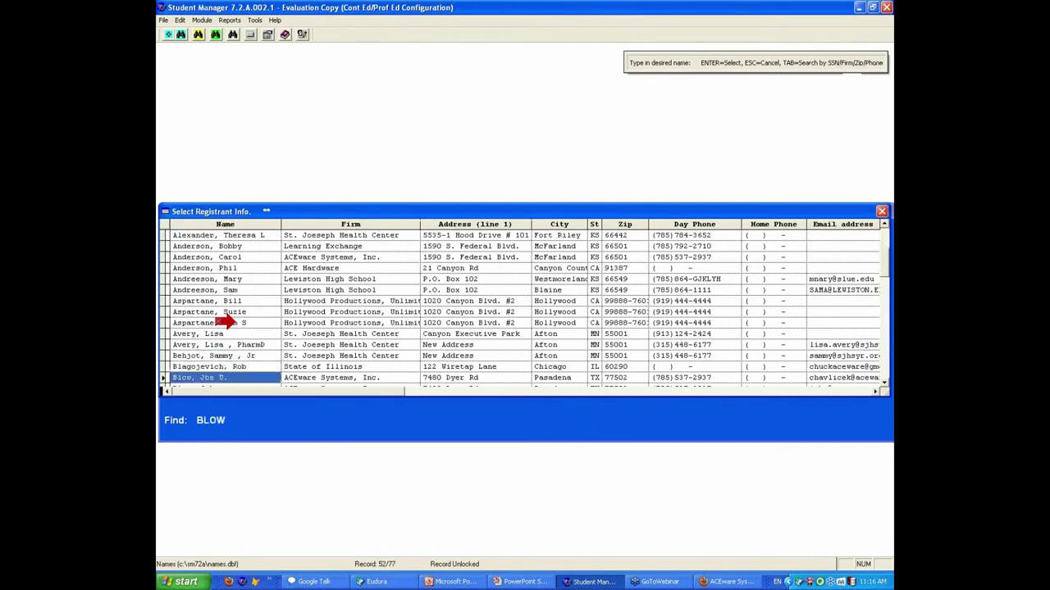
key("Return")
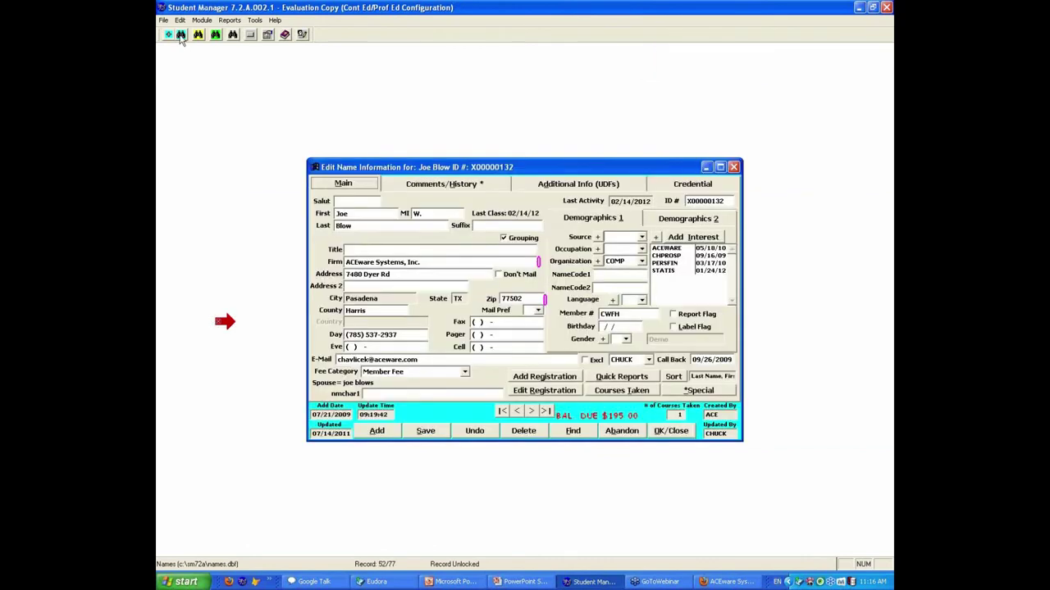
left_click(544, 391)
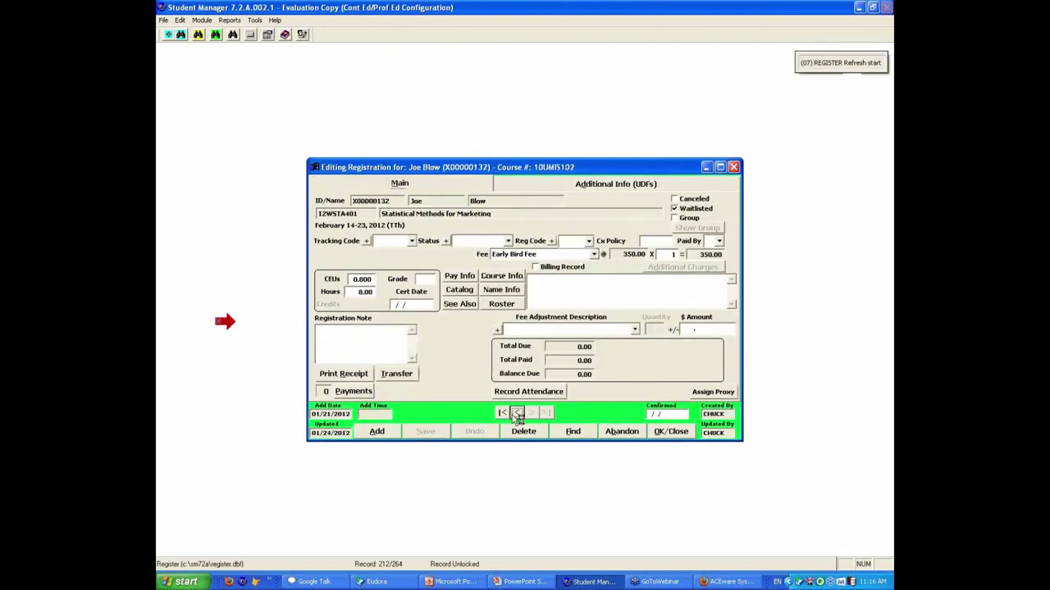
Browse the registrant's registrations to Introduction to Management Information Systems (10UMIS102) and open its payment record.
left_click(516, 413)
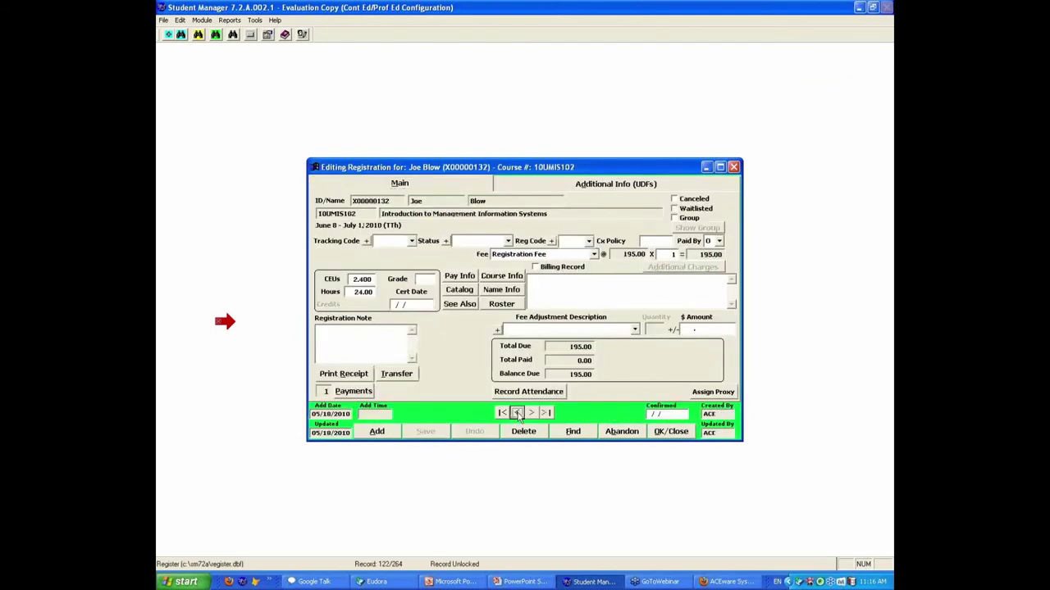
left_click(517, 413)
left_click(531, 413)
left_click(531, 413)
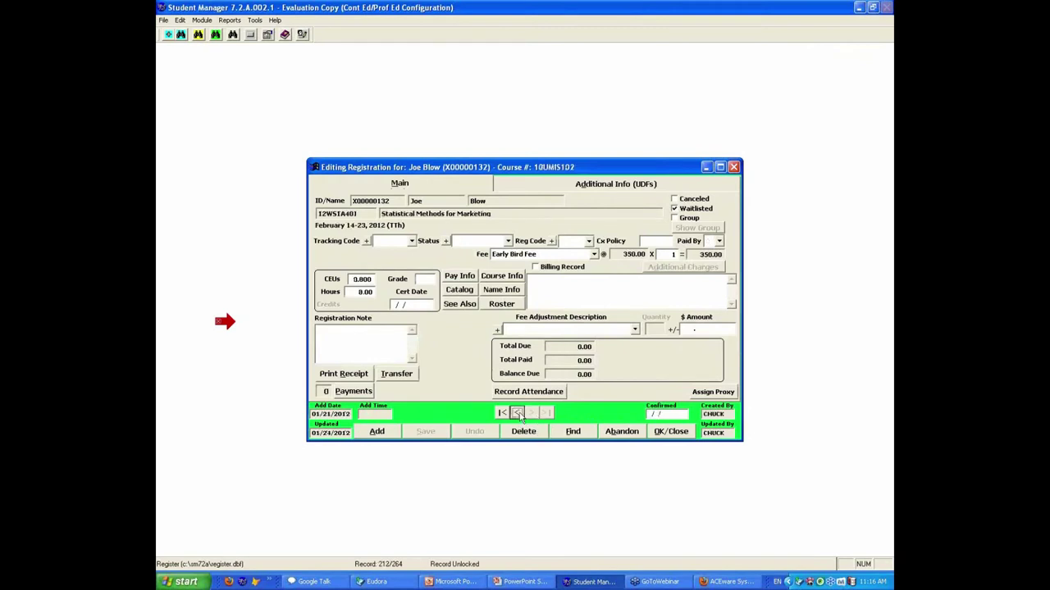
left_click(517, 414)
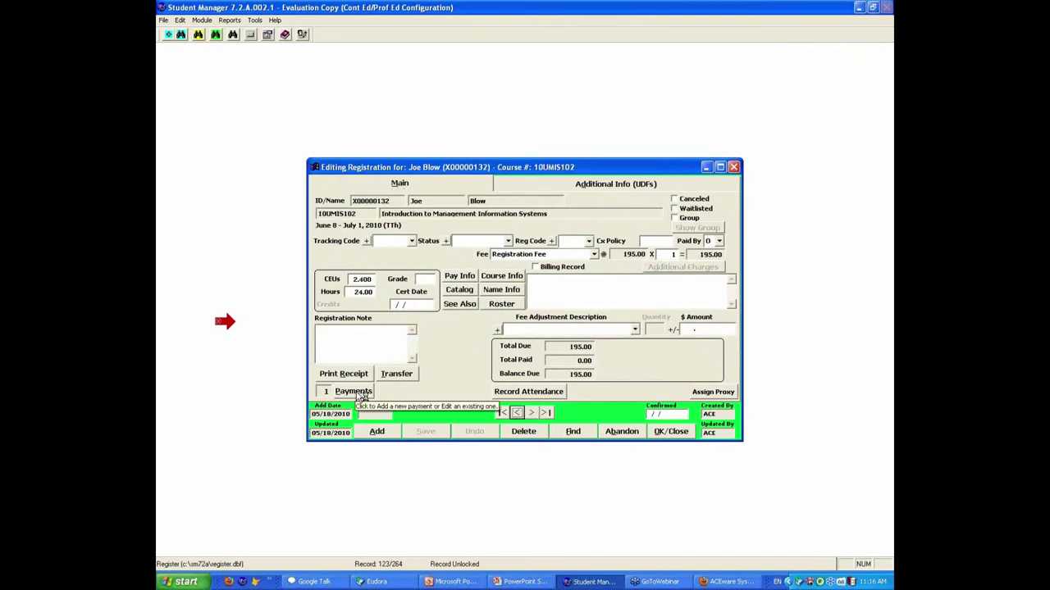
left_click(358, 394)
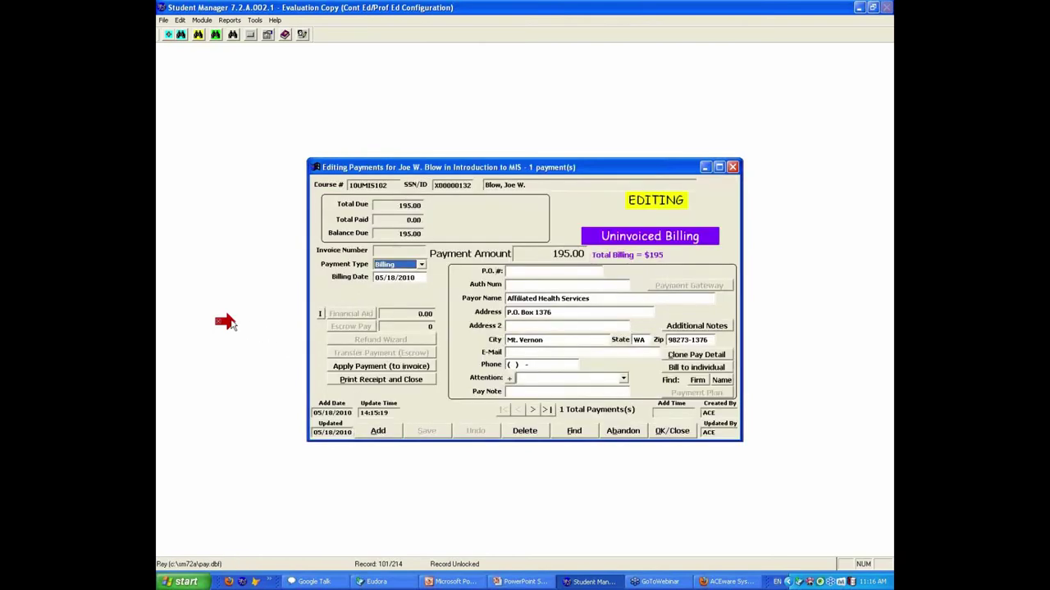
Try to change the existing payment's type to Cash and decline the change.
left_click(230, 322)
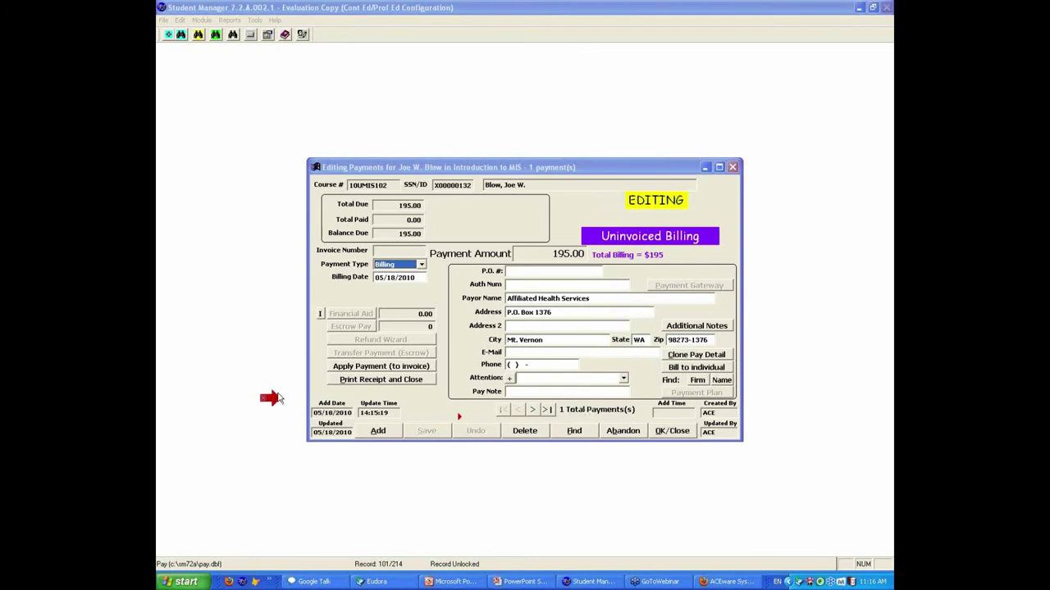
left_click(421, 265)
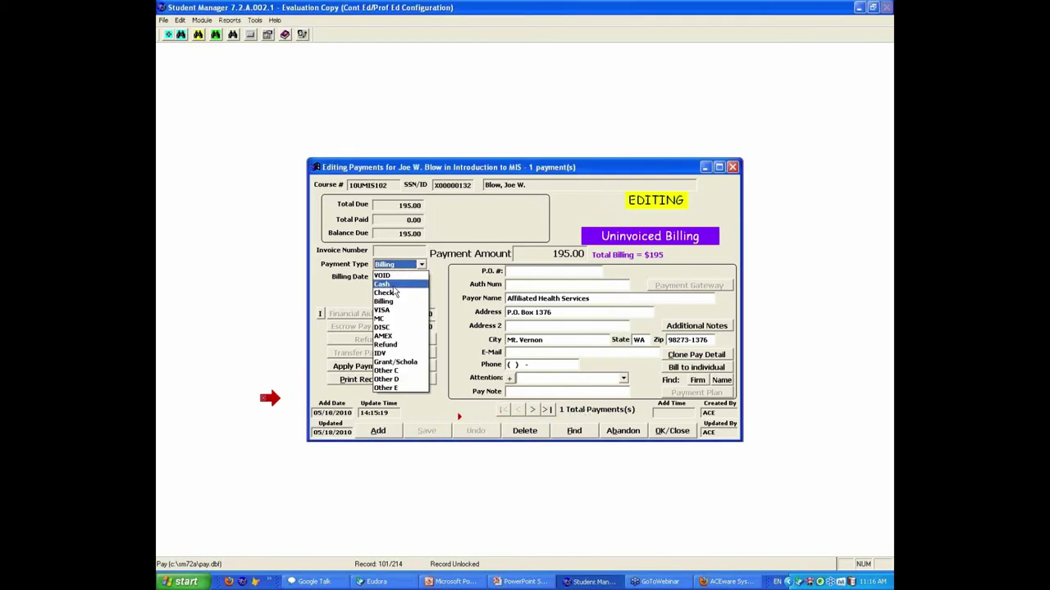
left_click(394, 286)
left_click_drag(567, 278, 610, 311)
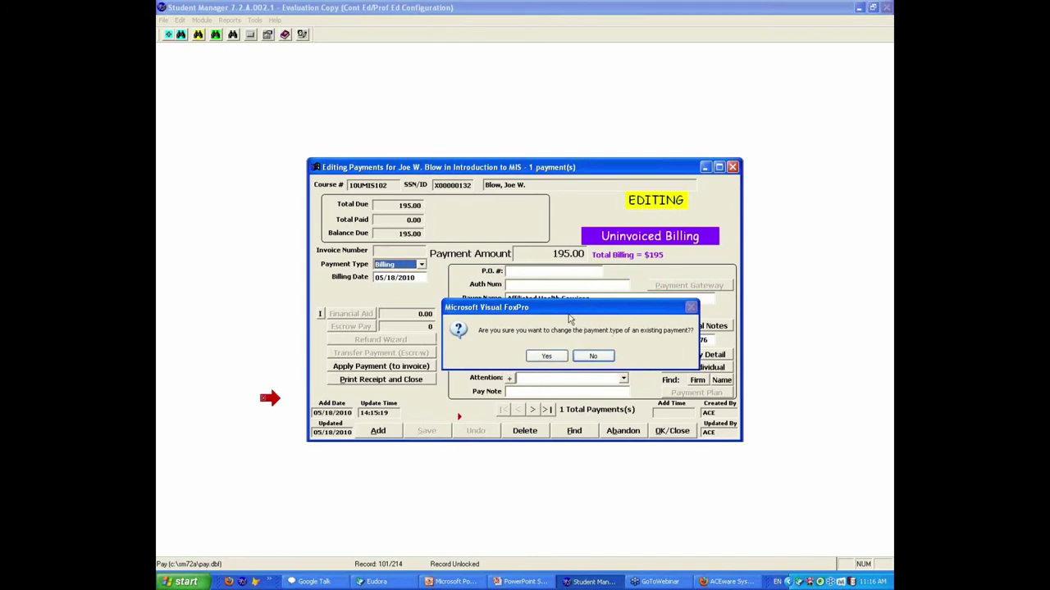
left_click(593, 361)
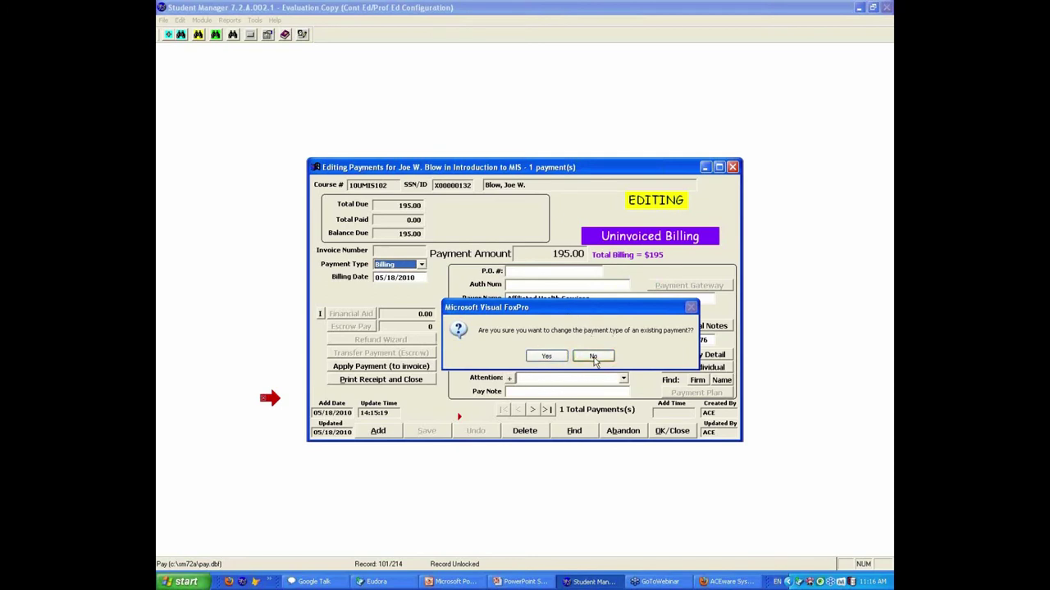
Start an additional payment for the 10UMIS102 registration and abandon it.
left_click(387, 435)
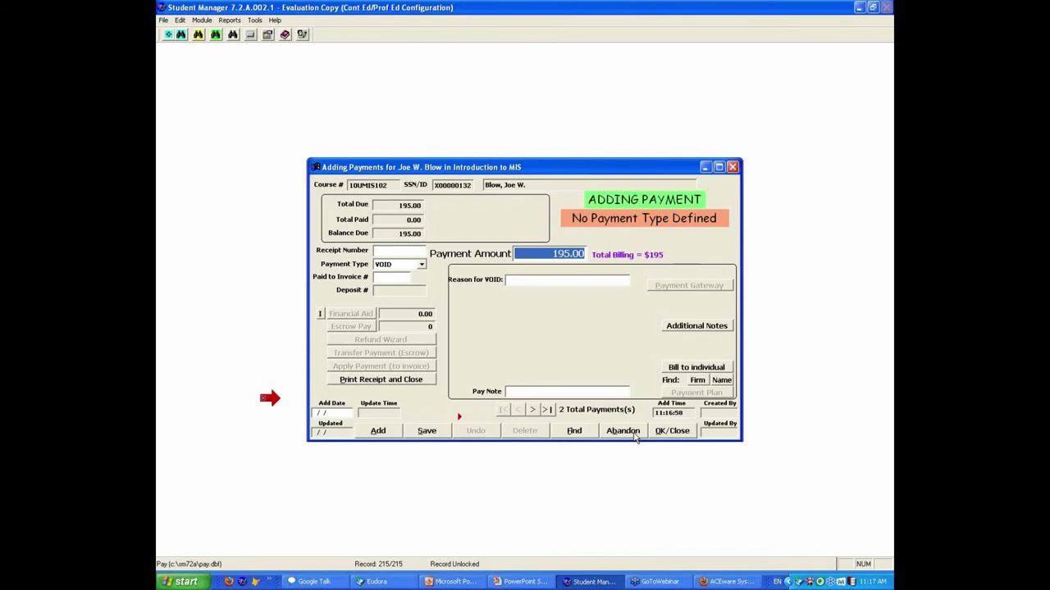
left_click(636, 437)
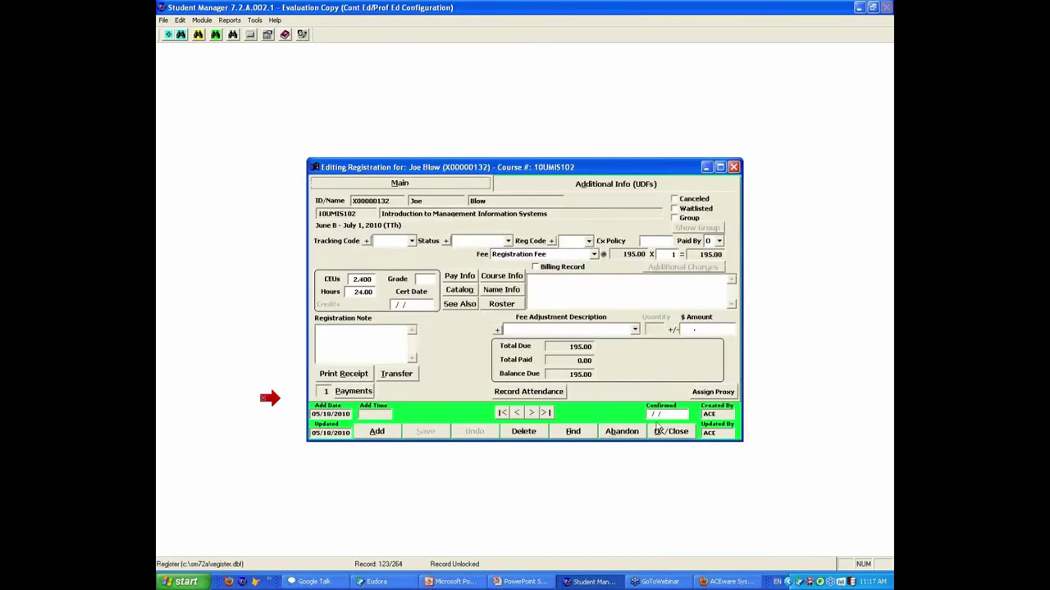
Add a new registration for the same registrant in course 12FACE999.
left_click(377, 432)
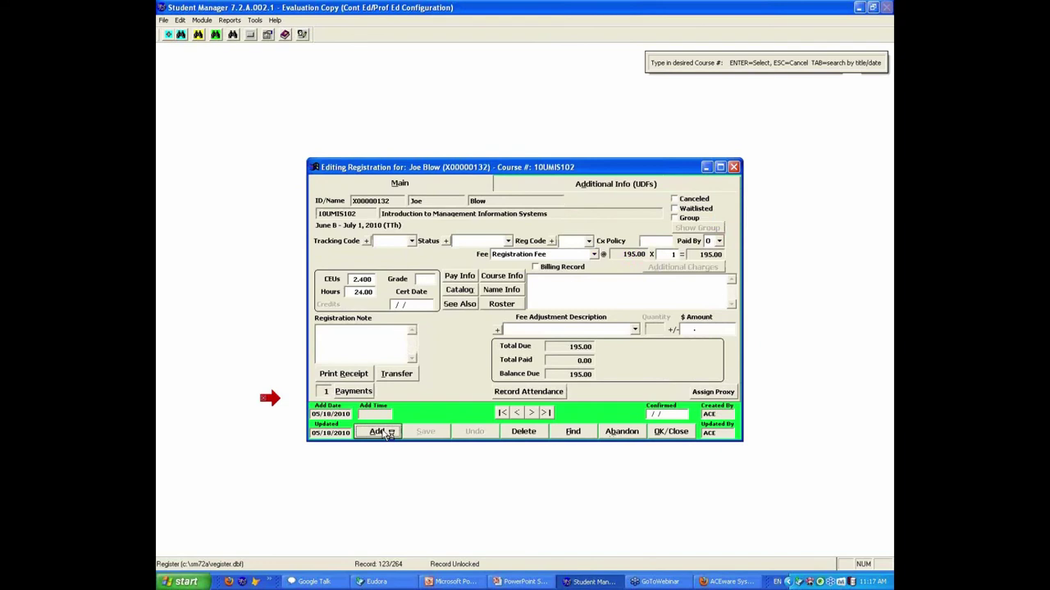
type("12")
key("Down")
key("Down")
key("Down")
key("Down")
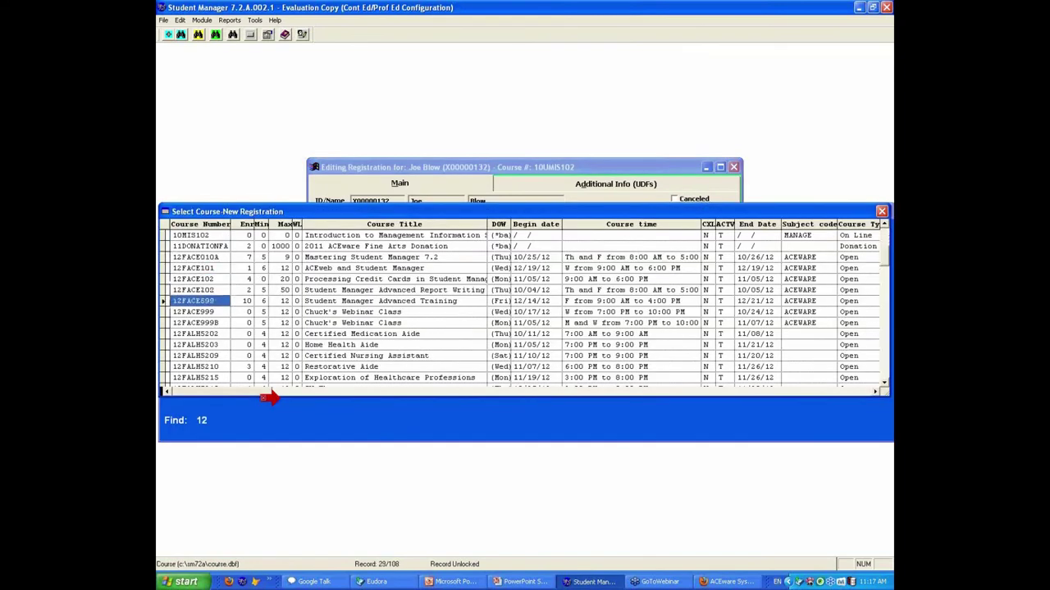
key("Down")
key("Return")
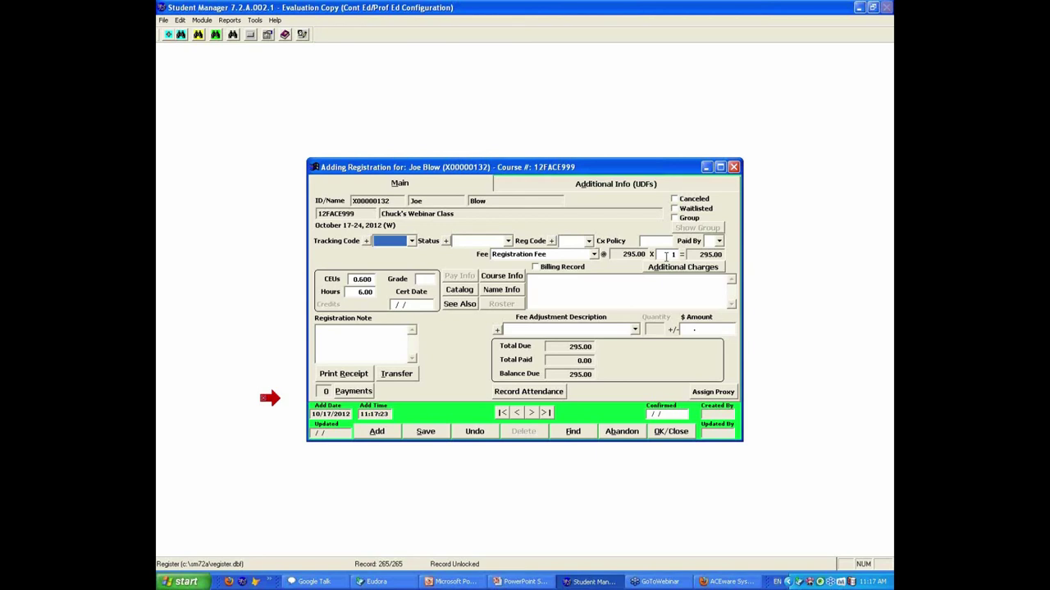
Set the registration fee quantity to 3.
left_click(666, 255)
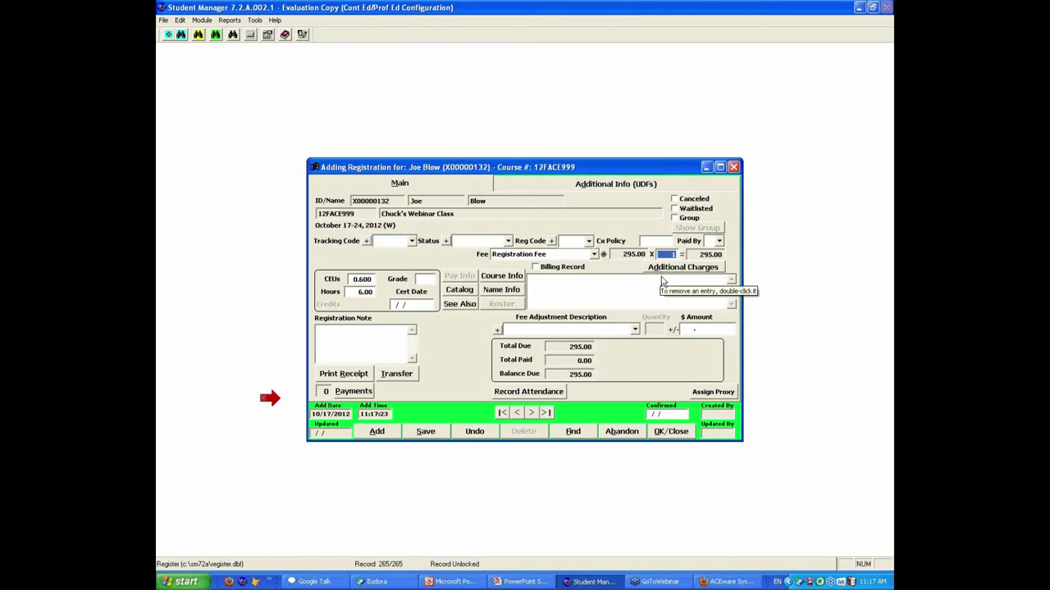
type("3")
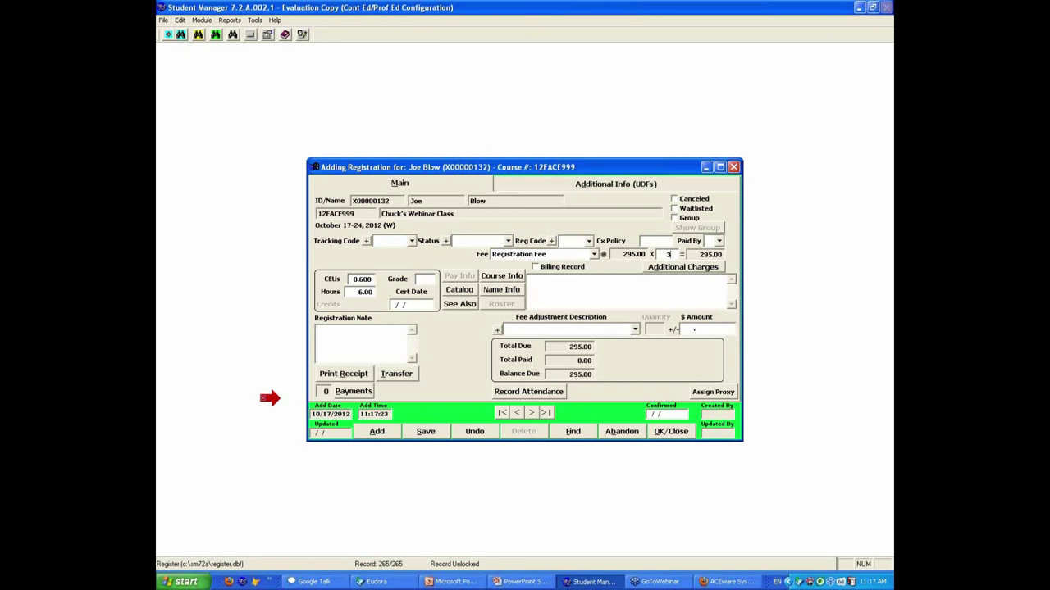
key("Tab")
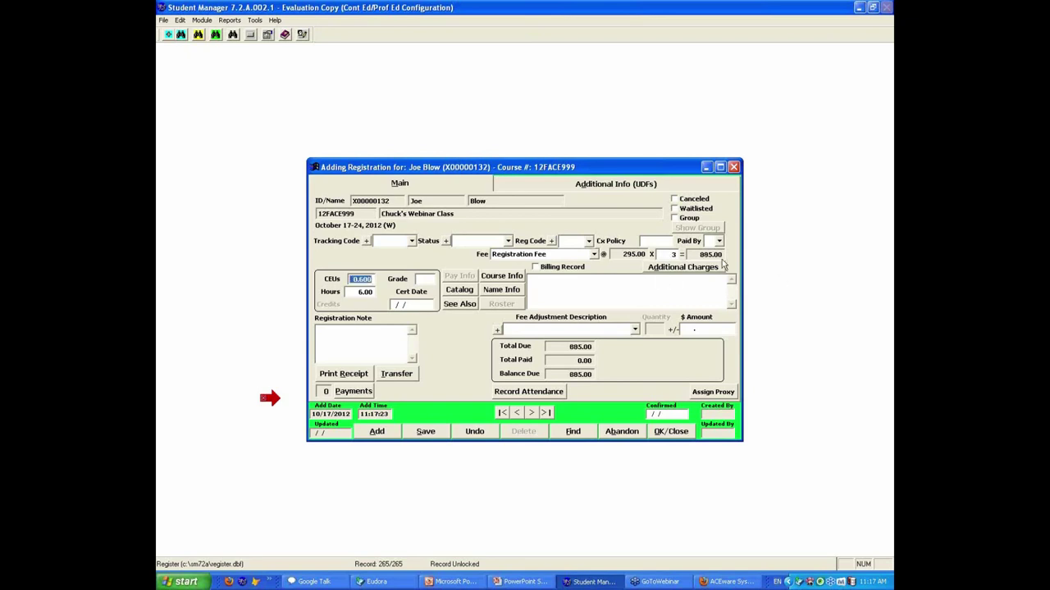